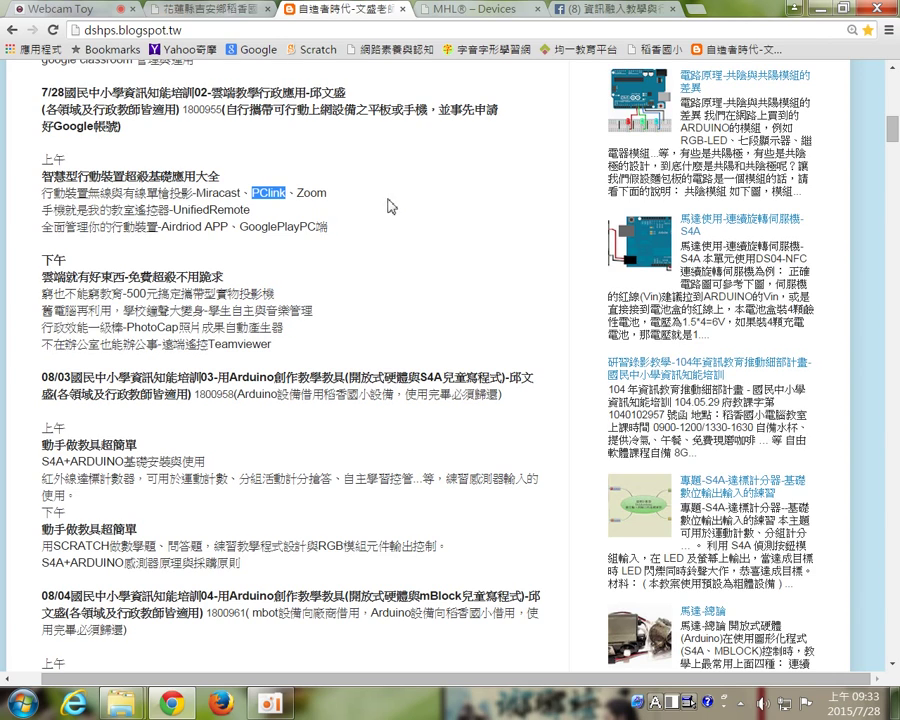
# Minimize the browser, launch ASUS PC Link from the desktop and move its connection window clear of the desktop shortcuts.
pyautogui.click(822, 9)
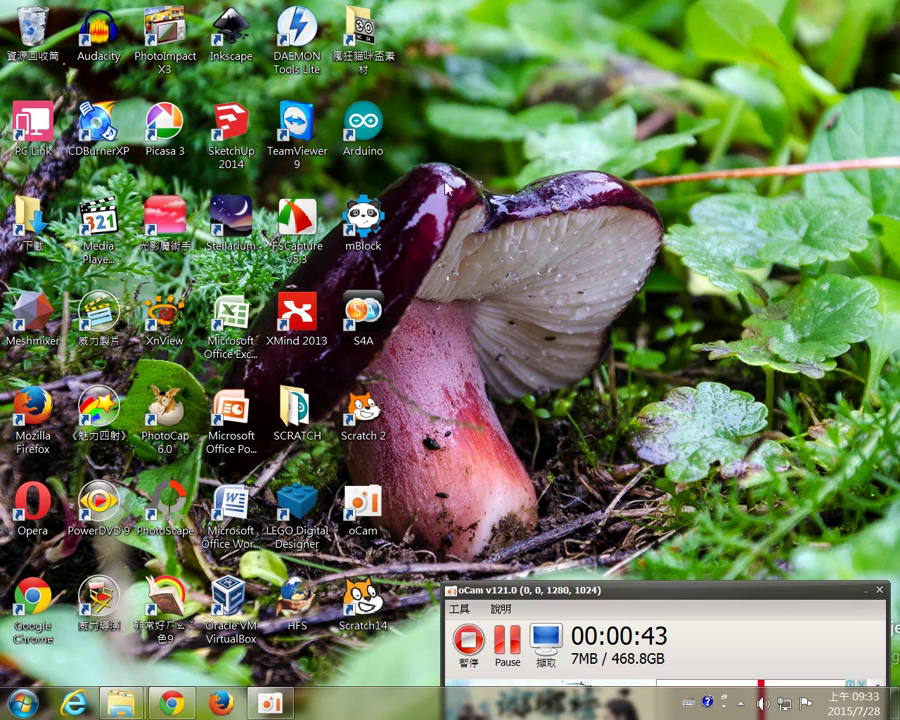
pyautogui.doubleClick(52, 128)
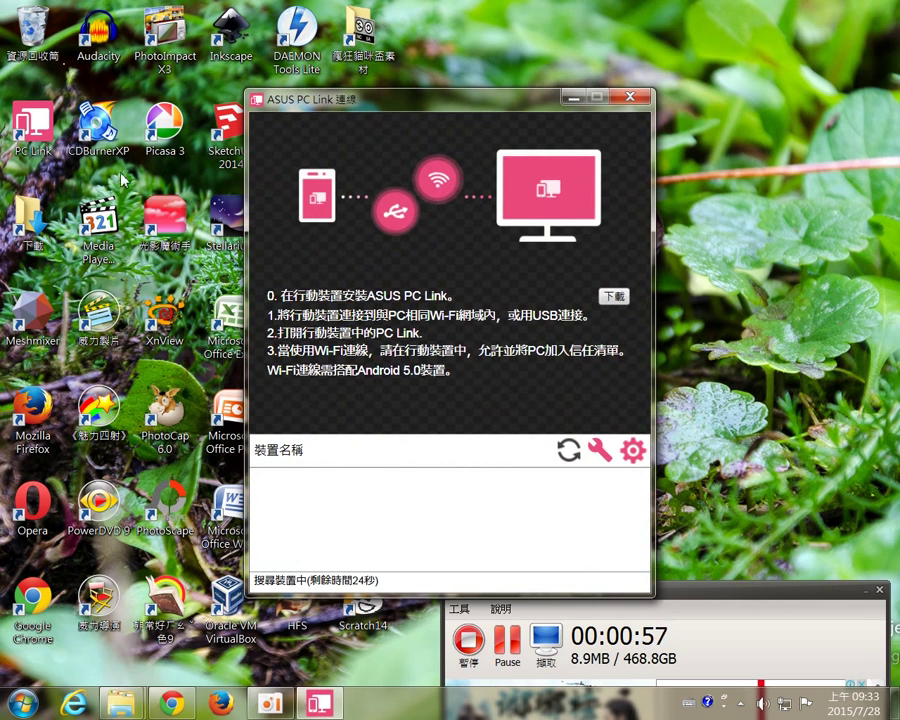
pyautogui.moveTo(376, 104); pyautogui.dragTo(600, 30)
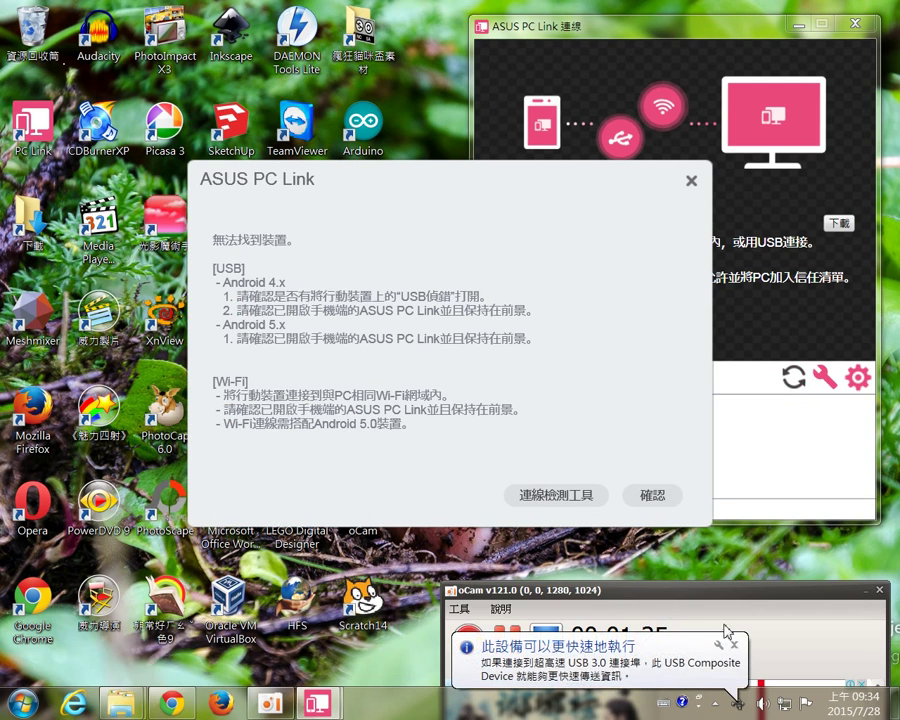
# Dismiss the device-not-found message, connect to the USB device K011 and move the mirrored tablet window up into full view.
pyautogui.click(658, 494)
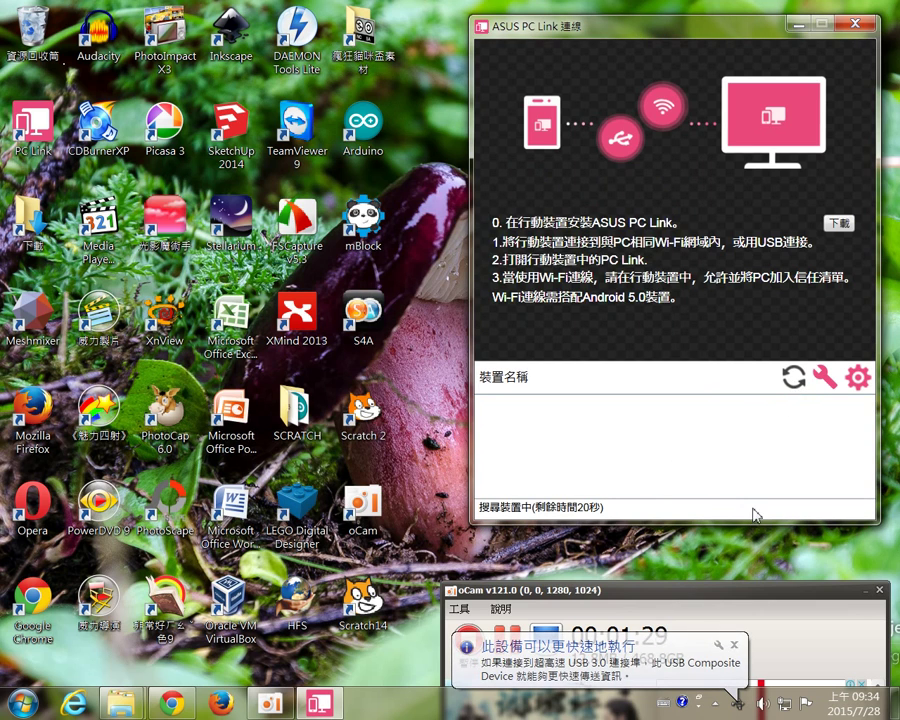
pyautogui.click(736, 645)
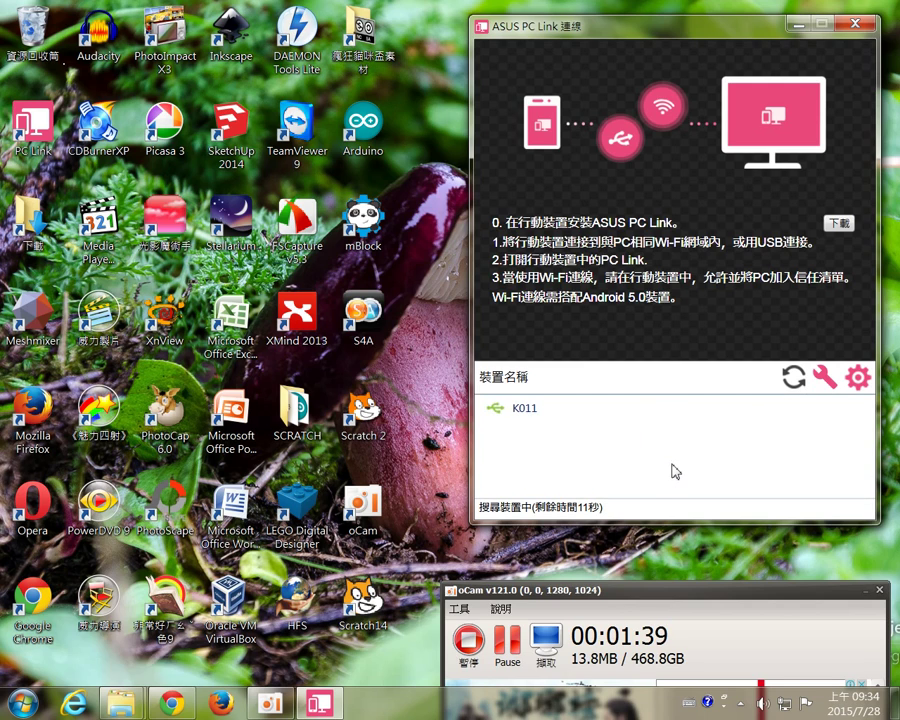
pyautogui.click(497, 409)
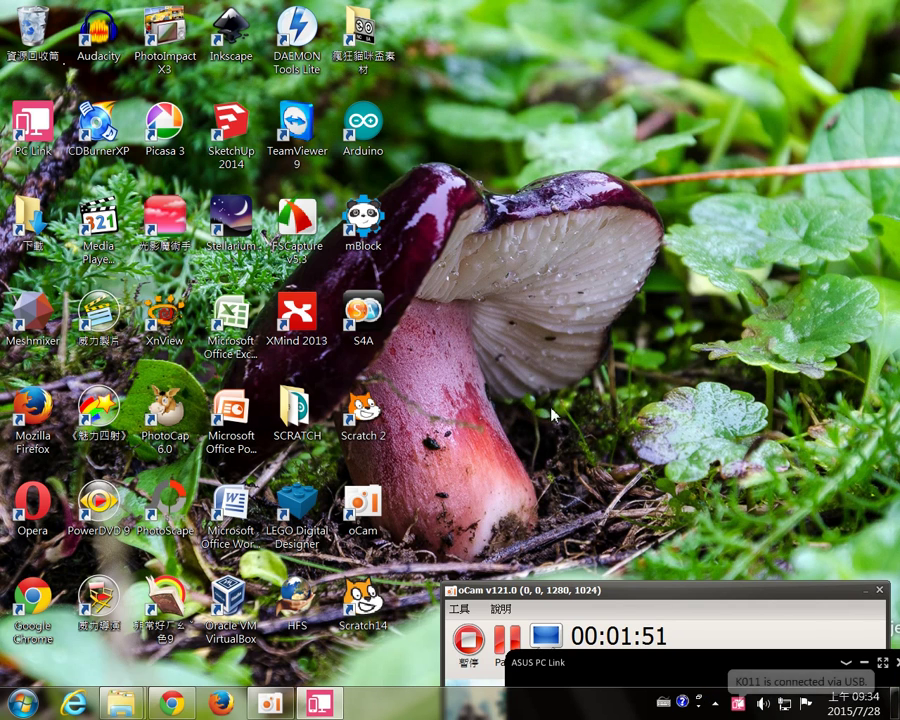
pyautogui.moveTo(612, 351); pyautogui.dragTo(616, 21)
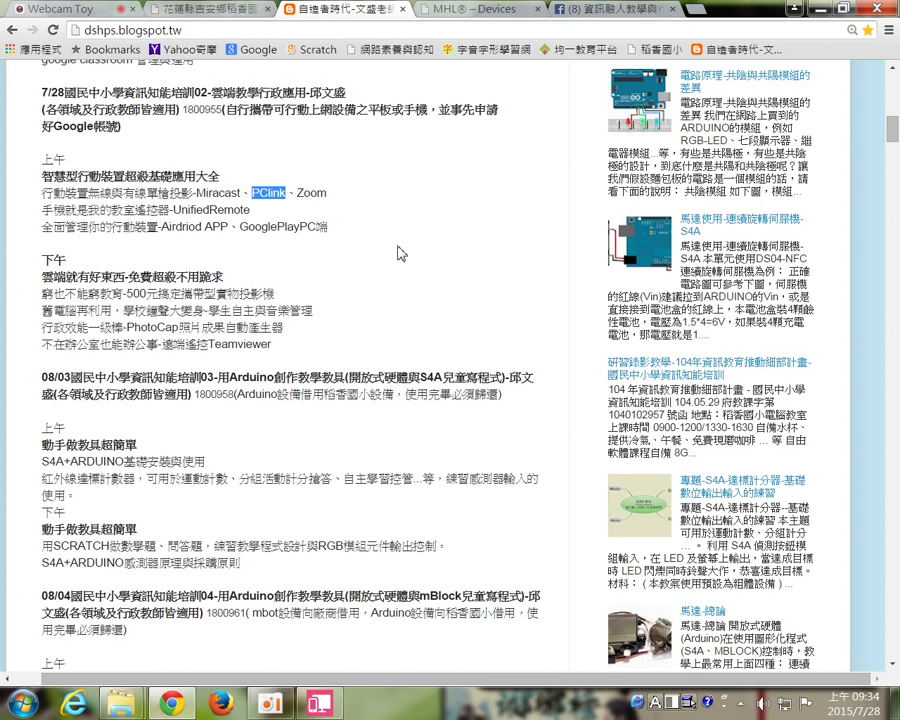
# Switch to the Webcam Toy page in Chrome and shrink the browser window to fit beside the mirrored tablet.
pyautogui.click(171, 703)
pyautogui.click(52, 10)
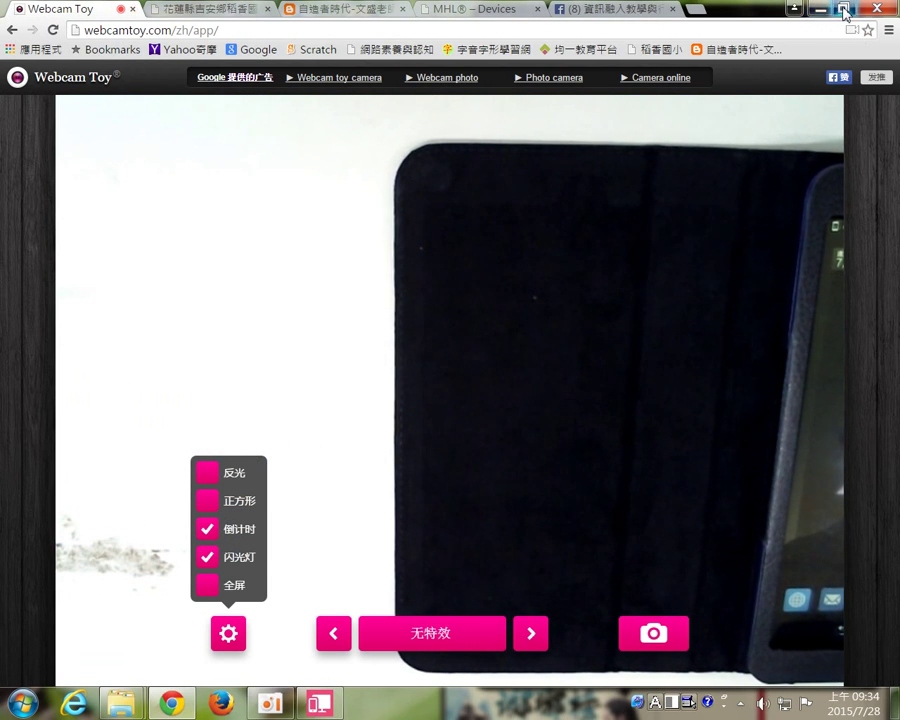
pyautogui.click(840, 9)
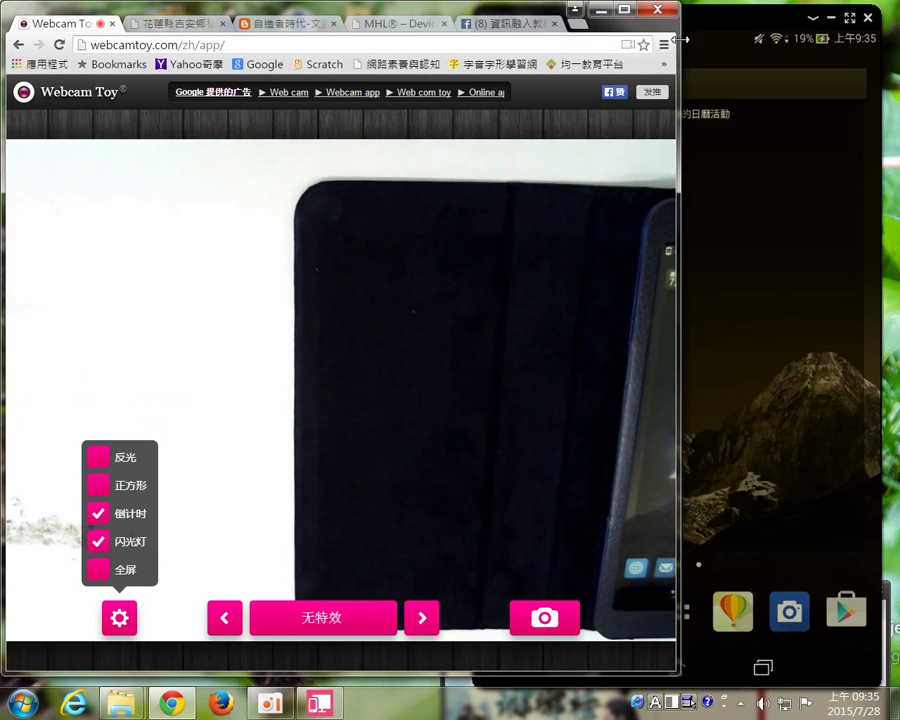
pyautogui.moveTo(677, 65); pyautogui.dragTo(467, 65)
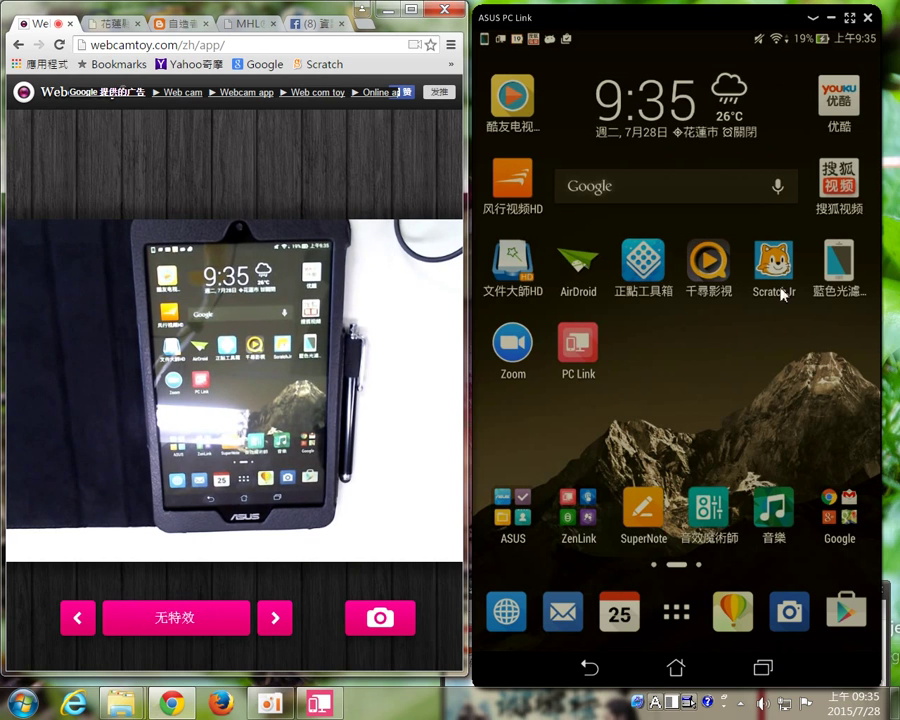
# Swipe back and forth through the home screen pages on the mirrored tablet.
pyautogui.moveTo(765, 388); pyautogui.dragTo(494, 392)
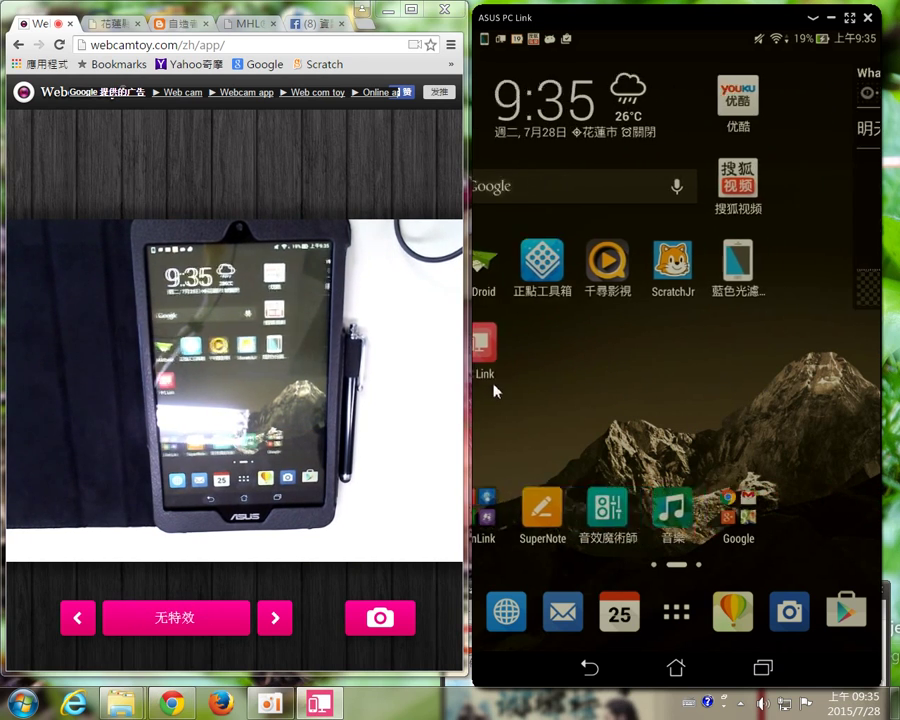
pyautogui.moveTo(742, 381); pyautogui.dragTo(422, 382)
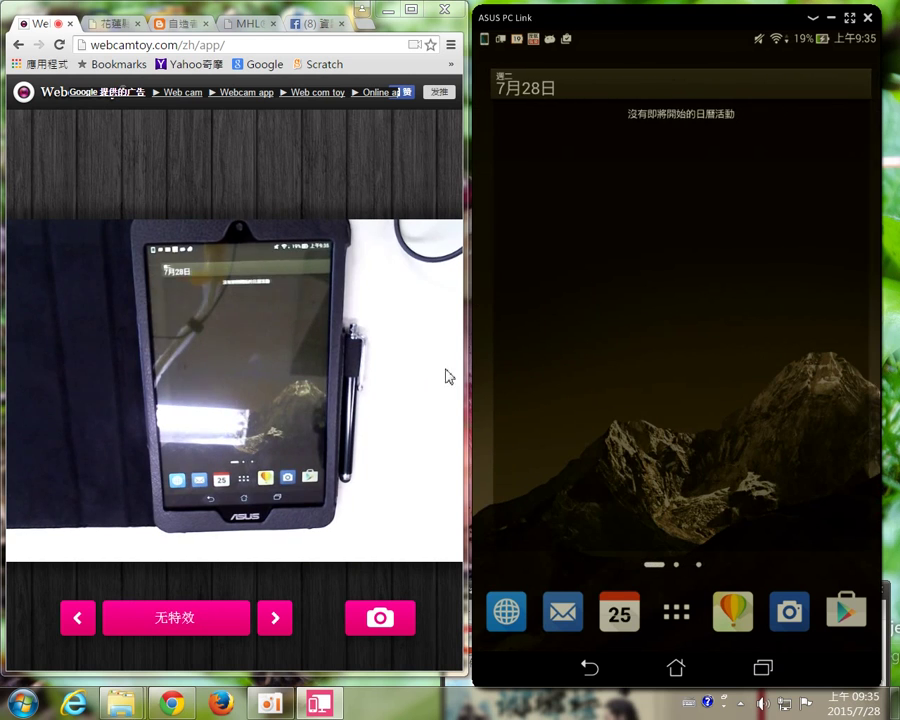
pyautogui.moveTo(555, 368); pyautogui.dragTo(815, 382)
pyautogui.moveTo(693, 402); pyautogui.dragTo(822, 398)
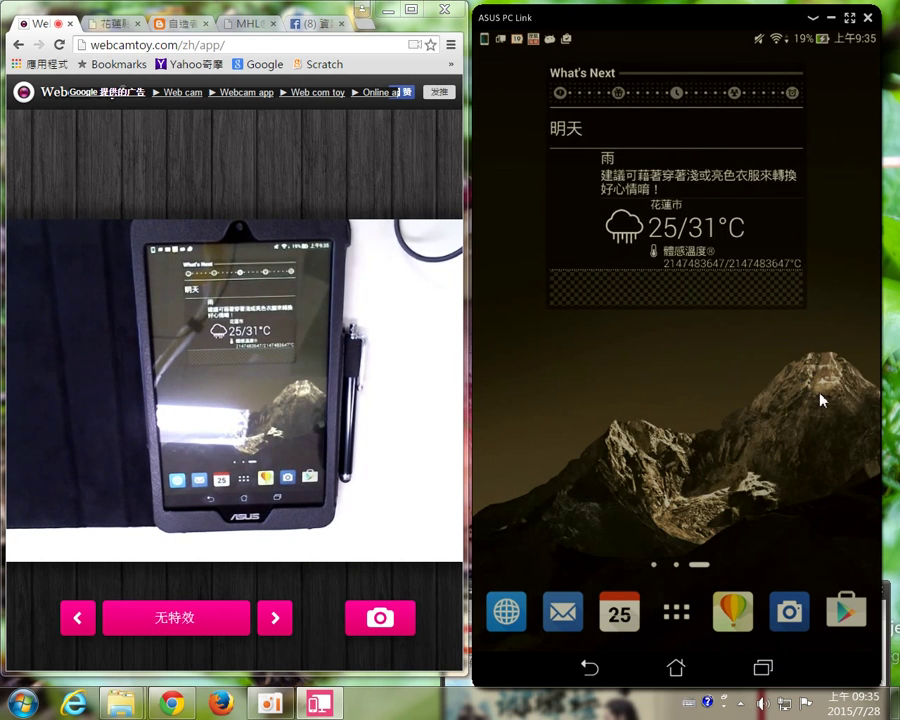
# Open the tablet's photo gallery, view the picture in the MyASUS album and nudge the mirrored window.
pyautogui.click(735, 612)
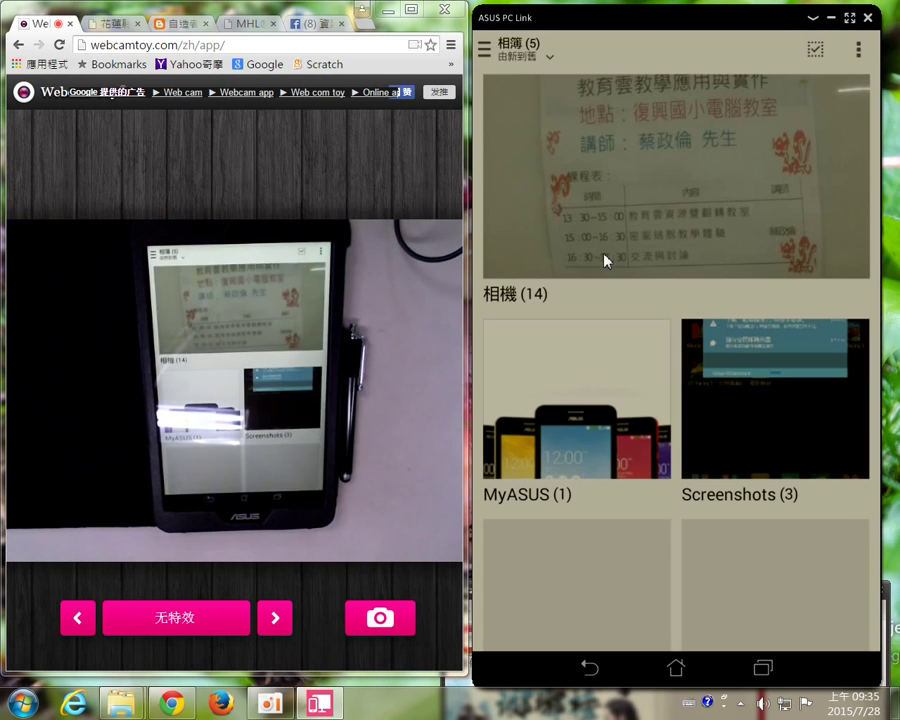
pyautogui.click(609, 392)
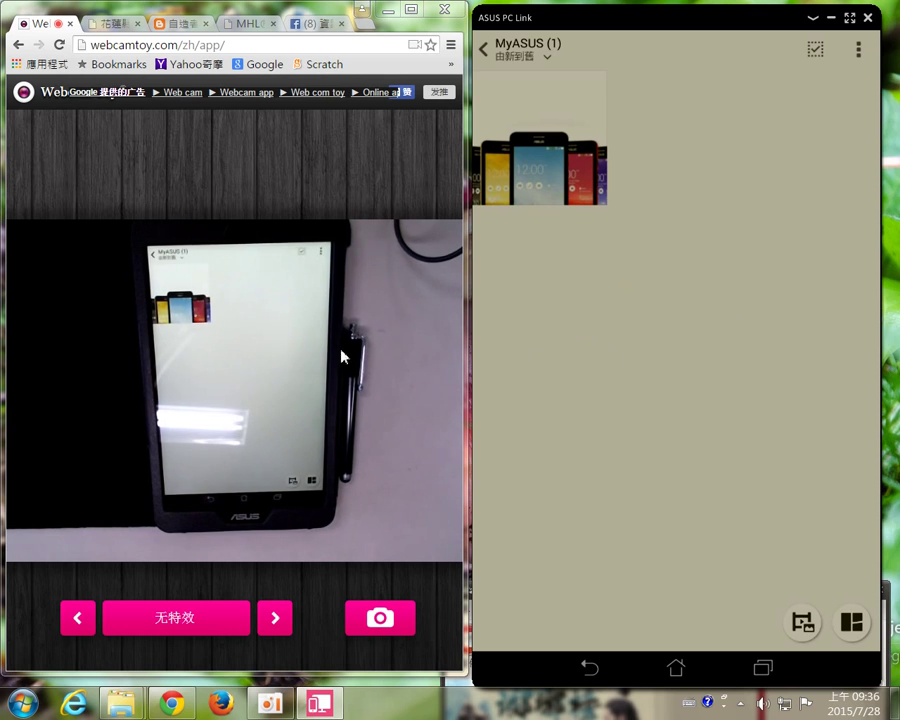
pyautogui.click(556, 151)
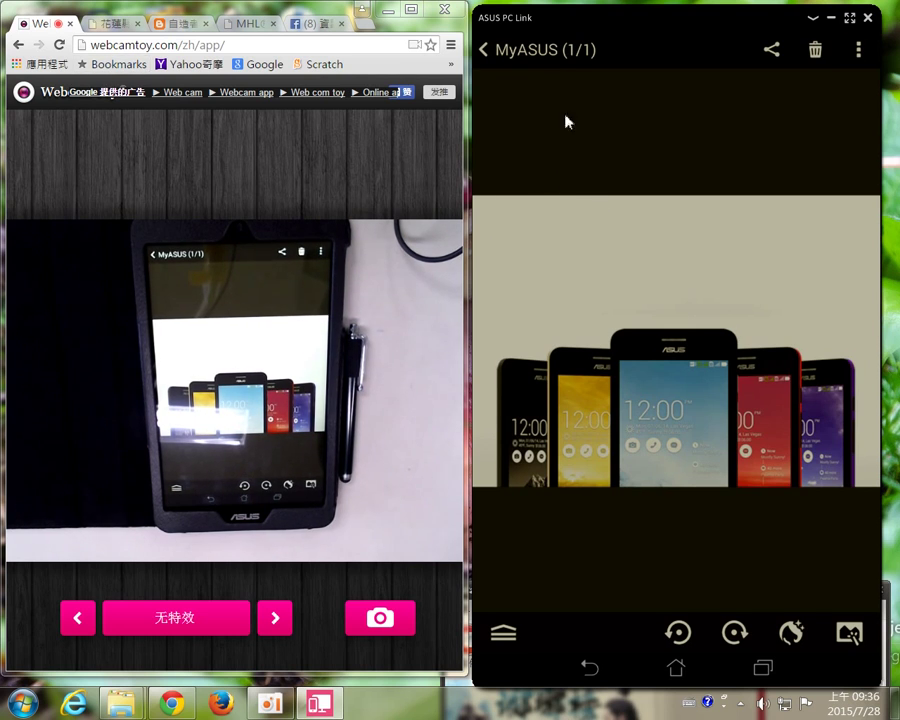
pyautogui.moveTo(624, 32); pyautogui.dragTo(634, 20)
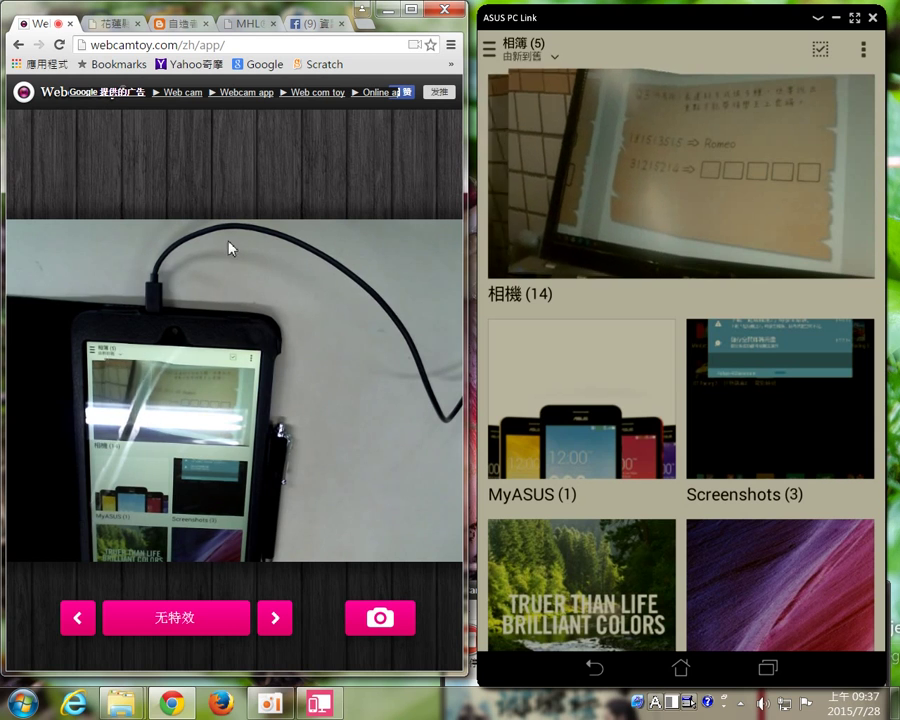
# Maximize the browser, open Google in place of the MHL Devices page and search for "pclink".
pyautogui.click(410, 9)
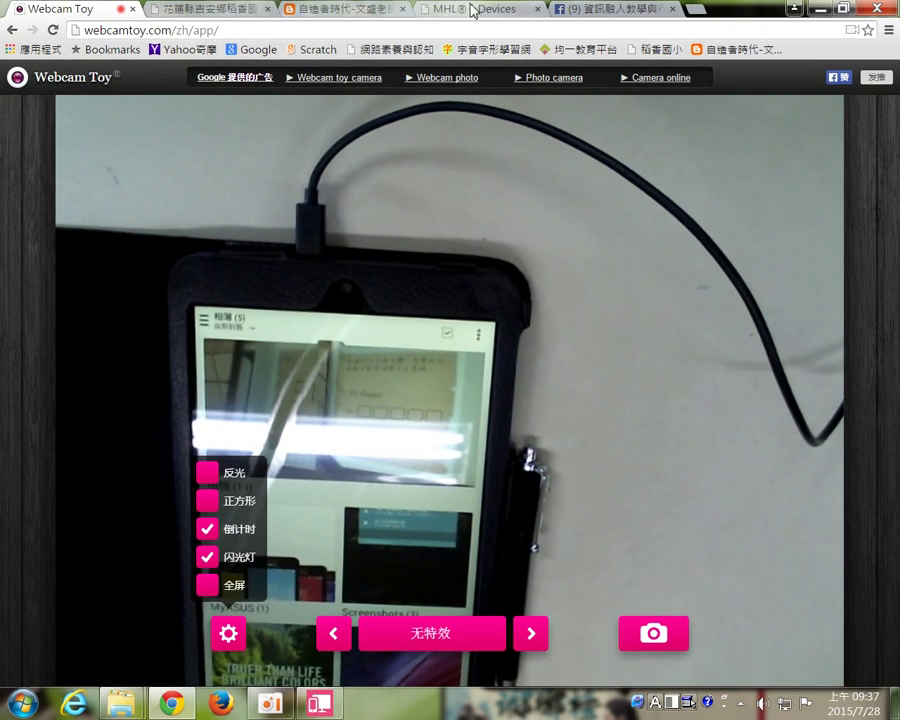
pyautogui.click(476, 10)
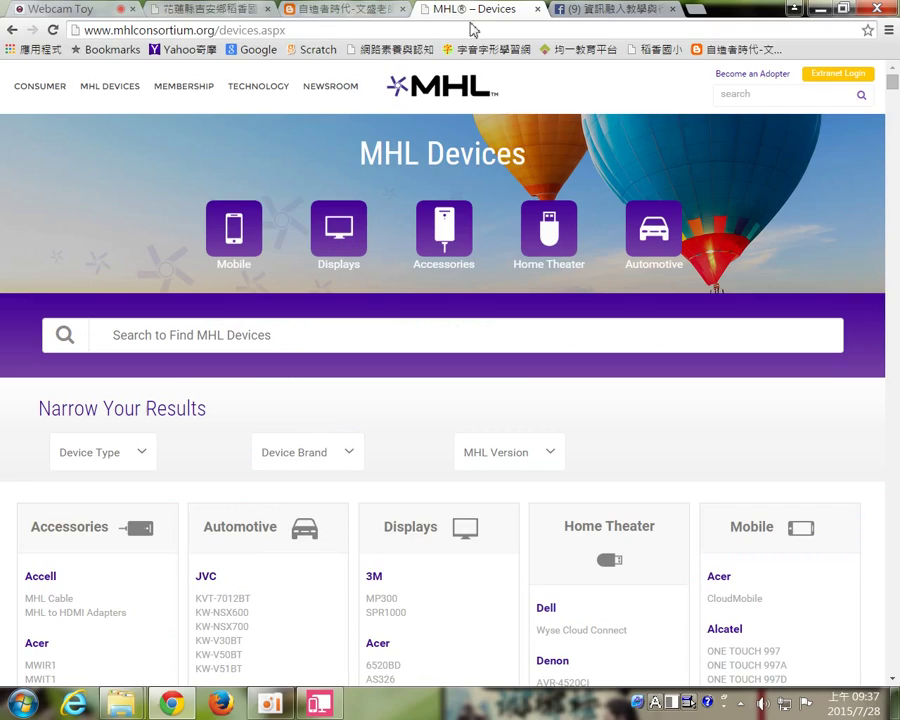
pyautogui.click(258, 50)
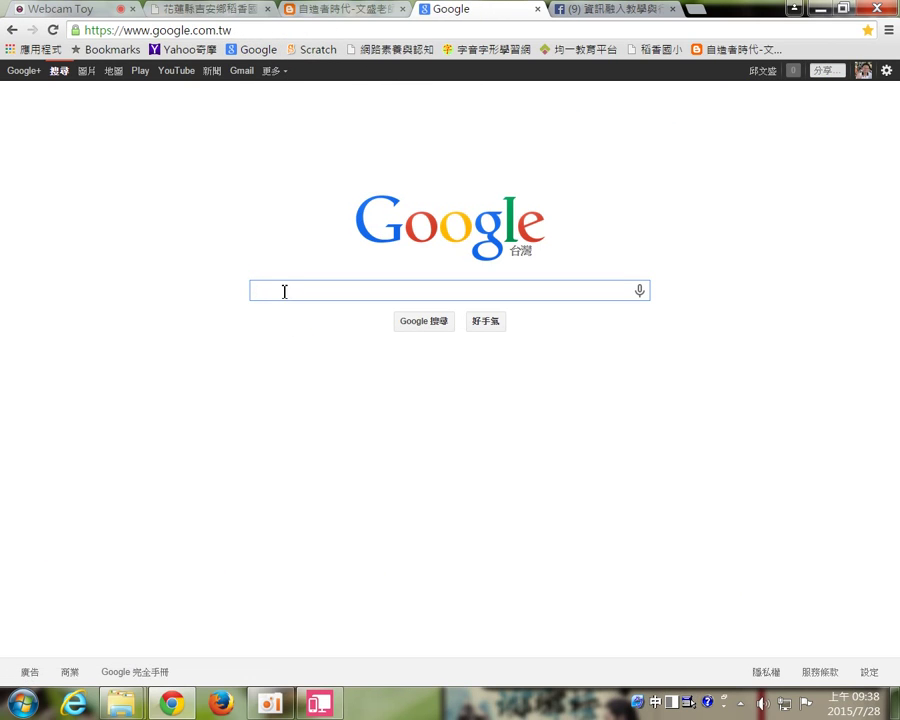
pyautogui.write('_')
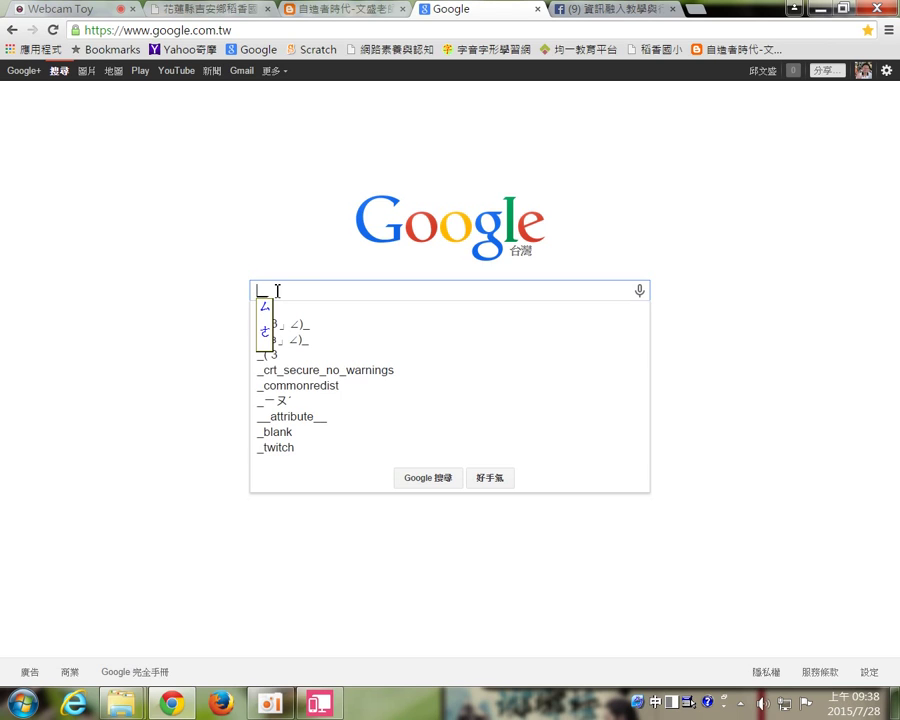
pyautogui.press('BackSpace')
pyautogui.write('p')
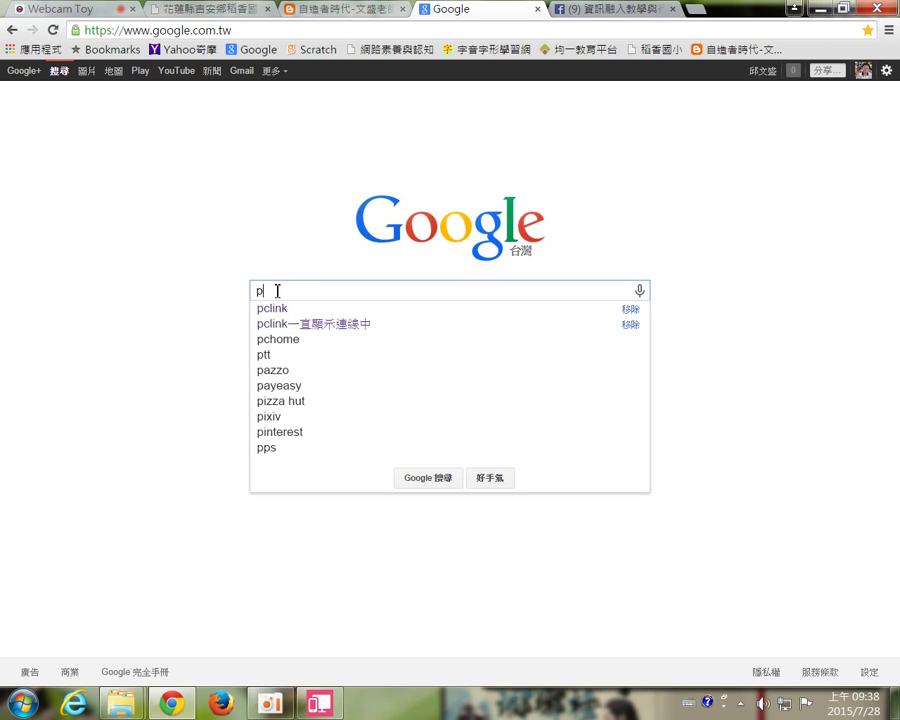
pyautogui.write('clink')
pyautogui.press('Return')
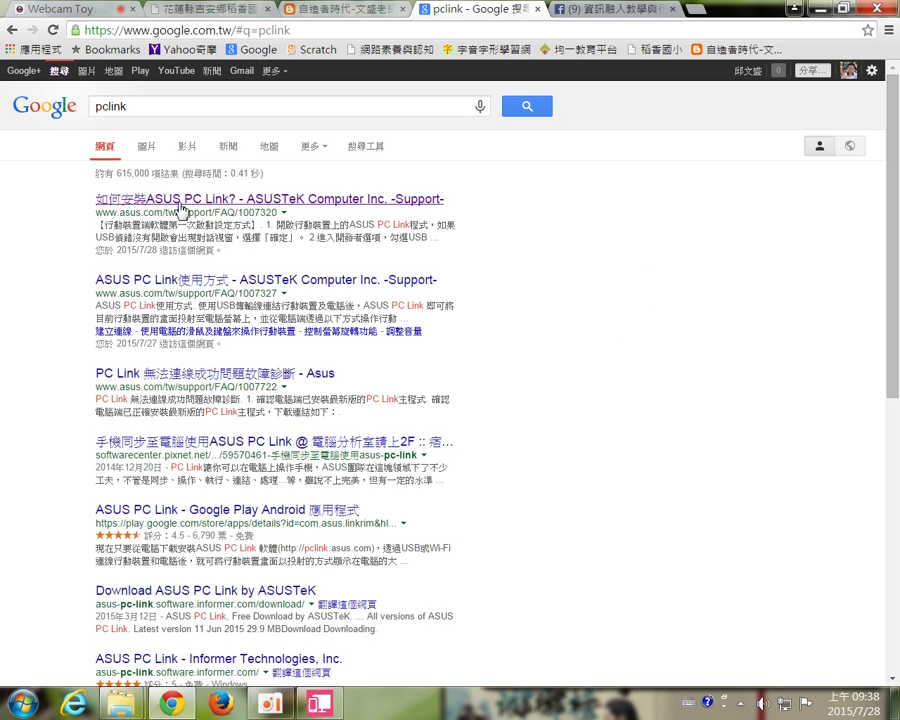
# Open the ASUS support FAQ on installing ASUS PC Link and download the Windows version.
pyautogui.click(172, 206)
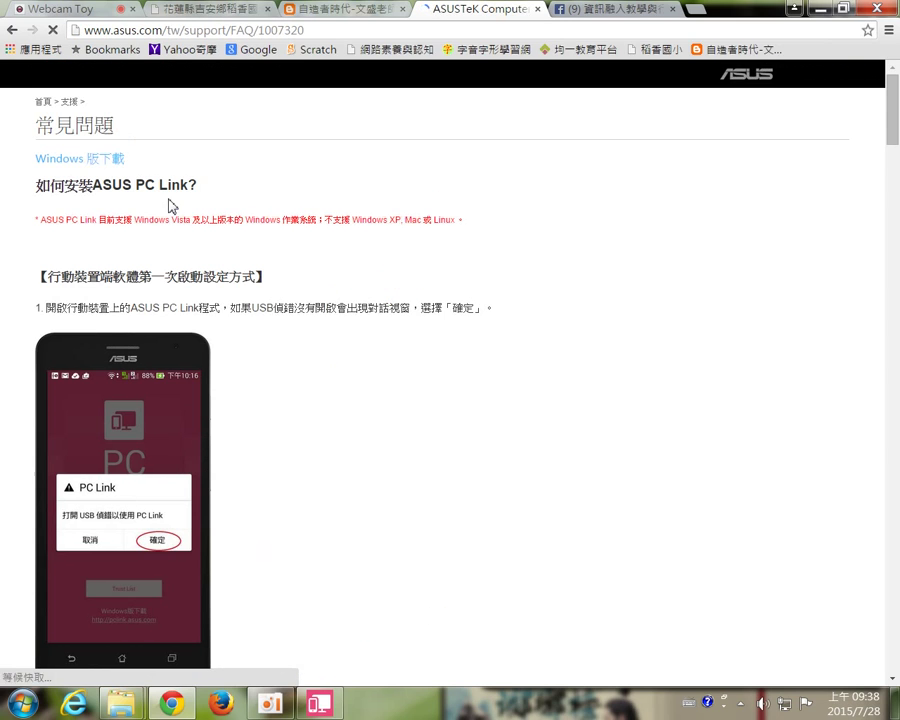
pyautogui.click(274, 706)
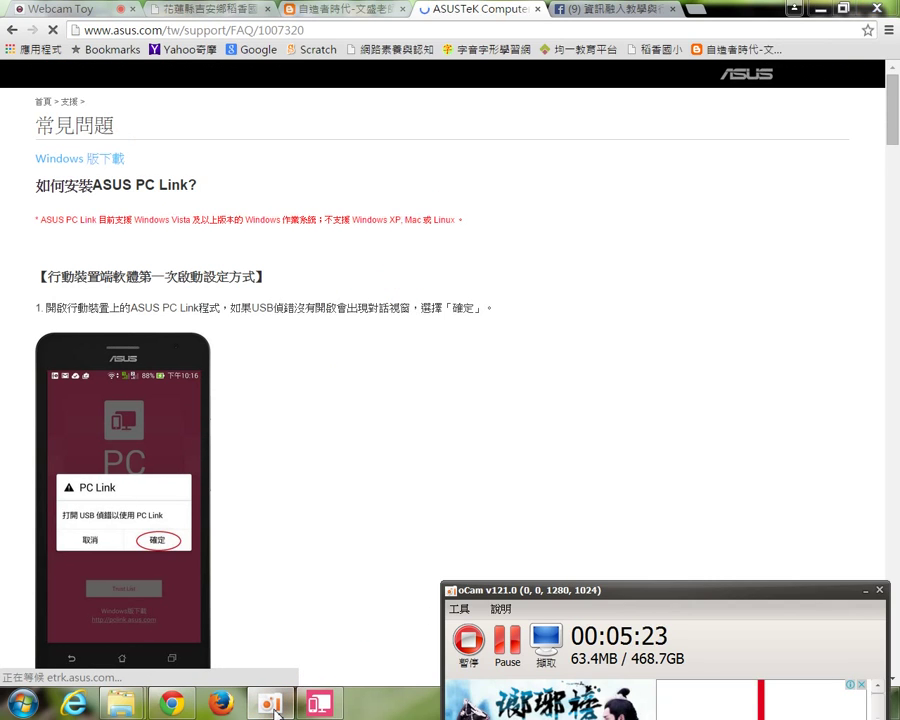
pyautogui.click(274, 706)
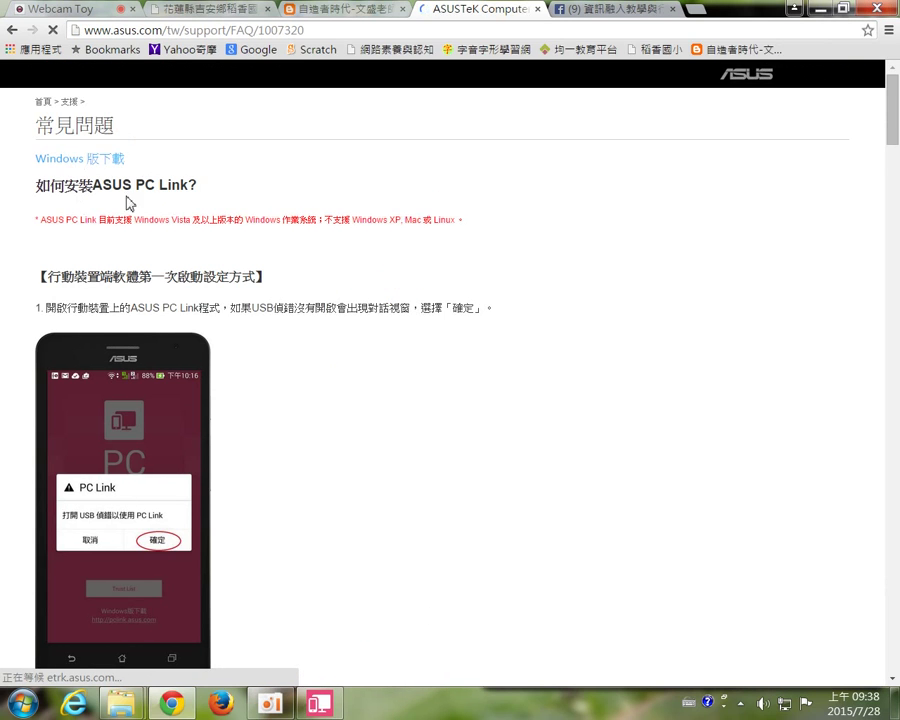
pyautogui.scroll(-8, 221, 414)
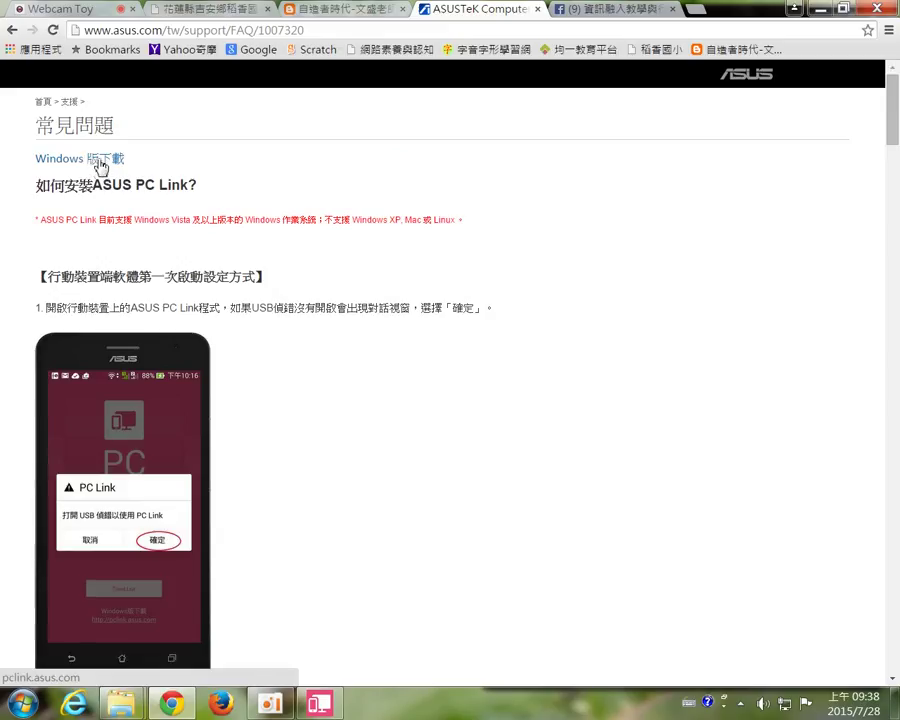
pyautogui.click(100, 166)
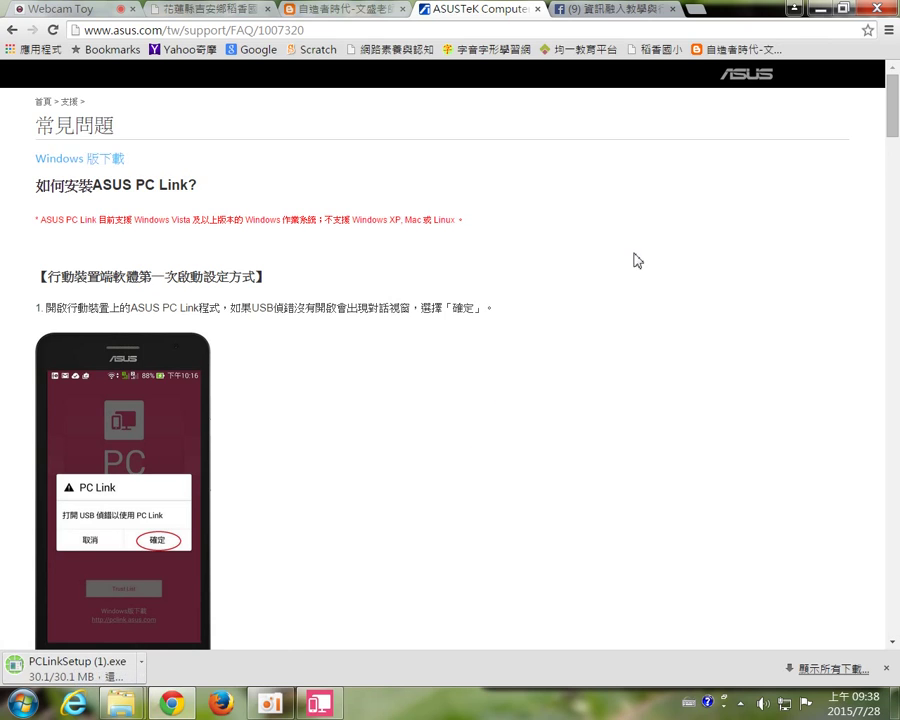
# Minimize the browser and search Google Play on the mirrored tablet for "pclink".
pyautogui.click(820, 12)
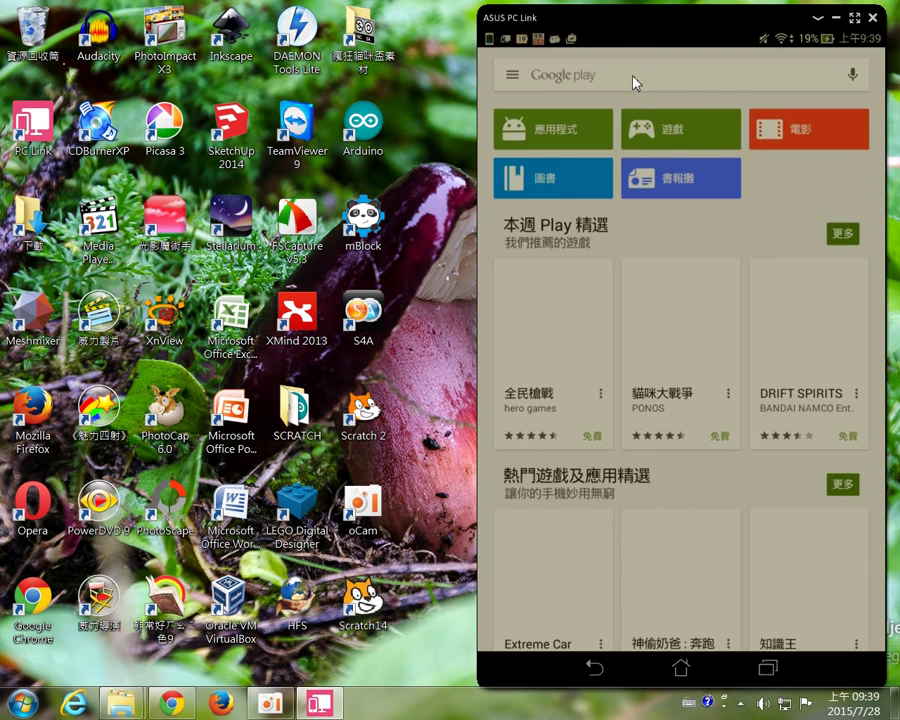
pyautogui.click(600, 83)
pyautogui.write('p')
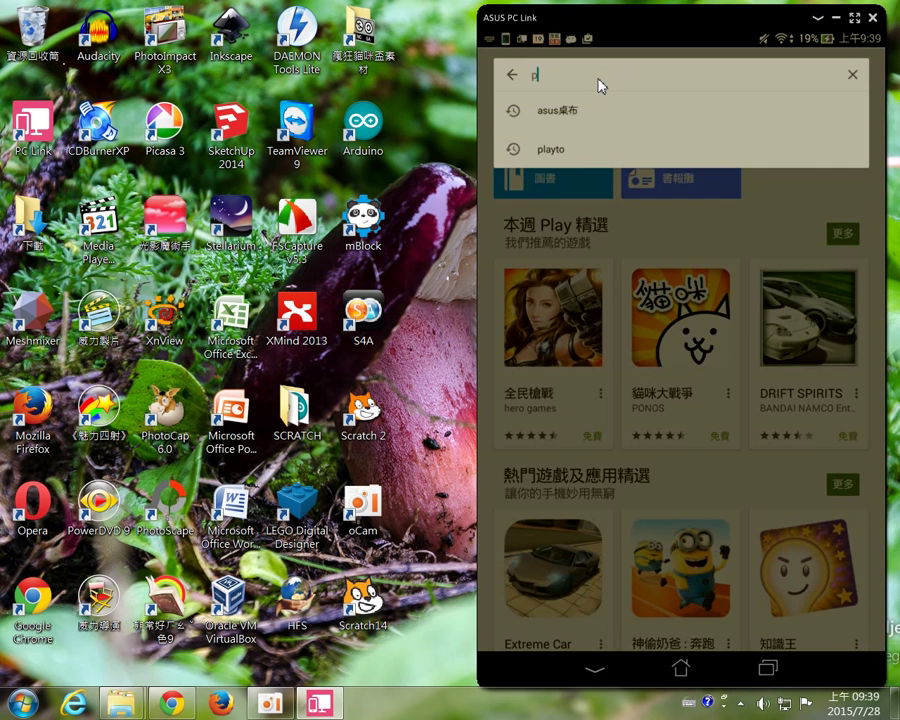
pyautogui.write('clin')
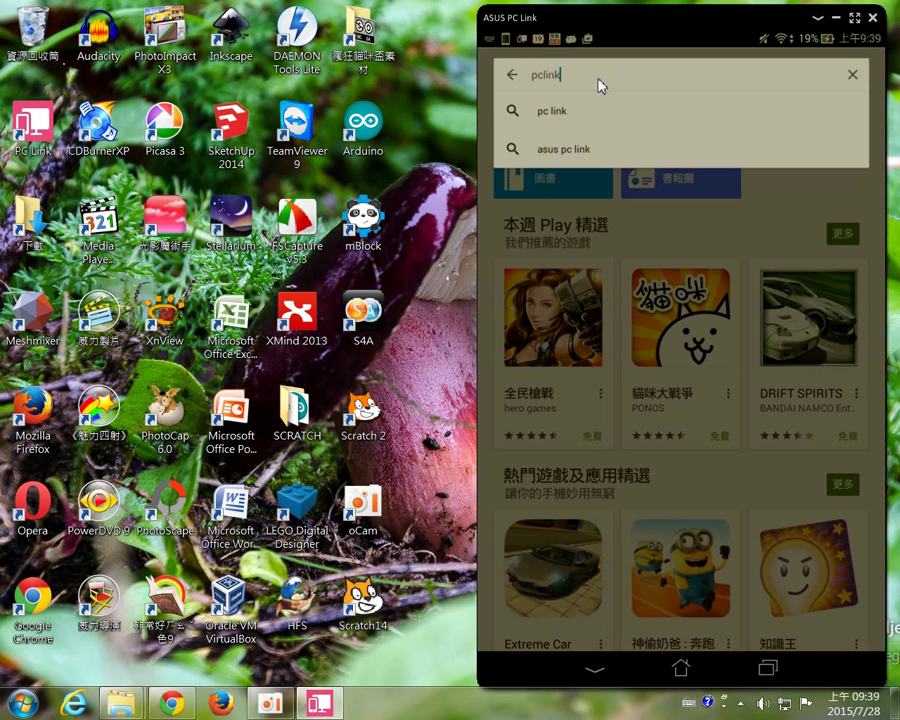
pyautogui.write('k')
pyautogui.press('Return')
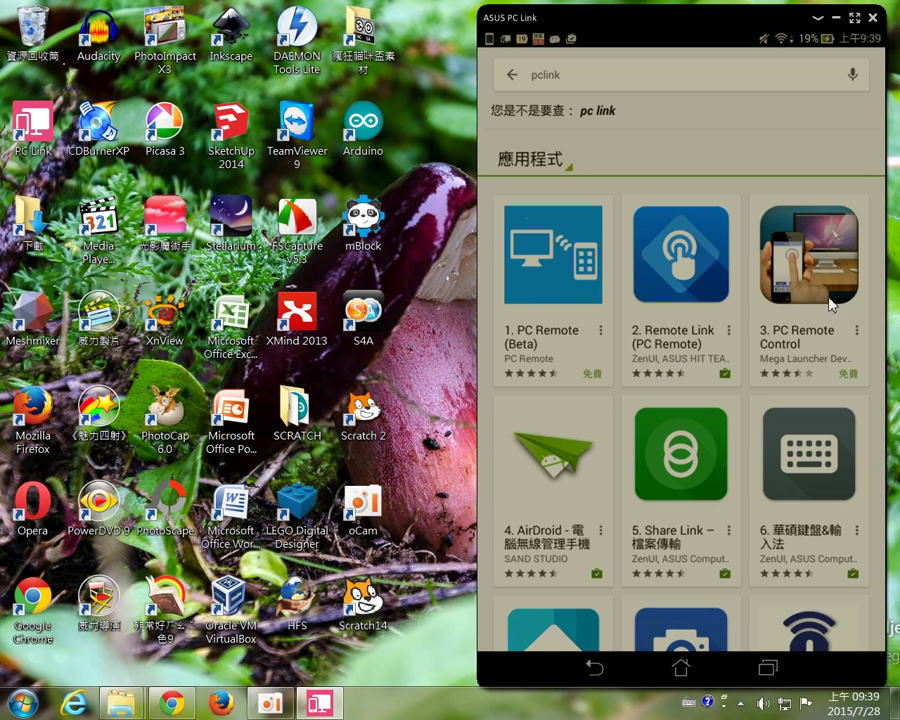
# Look through the Google Play results on the mirrored tablet and refine the search to "asus pclink".
pyautogui.moveTo(749, 617); pyautogui.dragTo(759, 221)
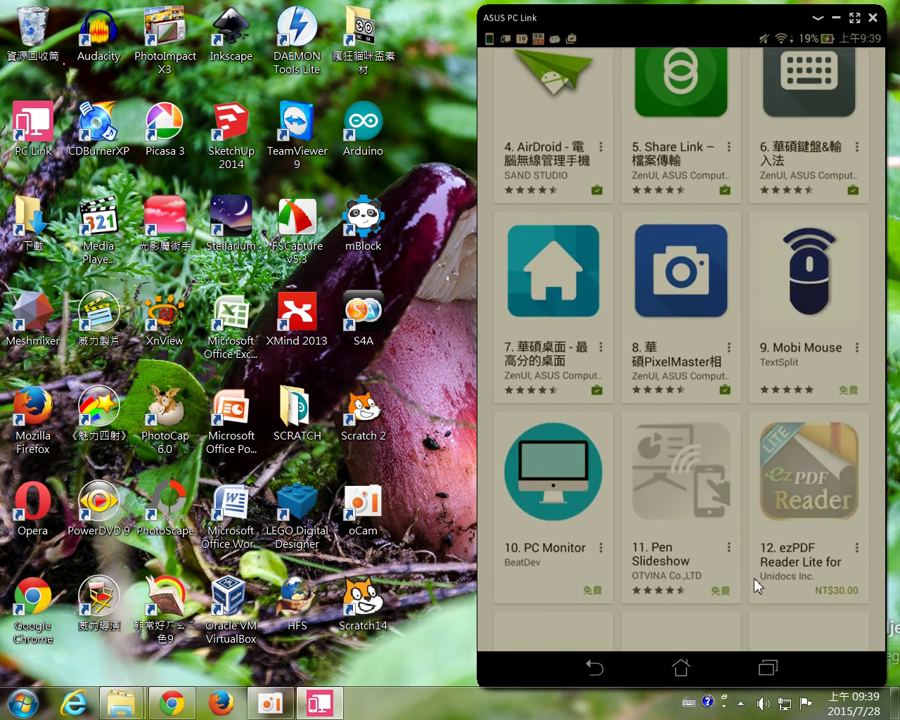
pyautogui.moveTo(757, 585); pyautogui.dragTo(739, 428)
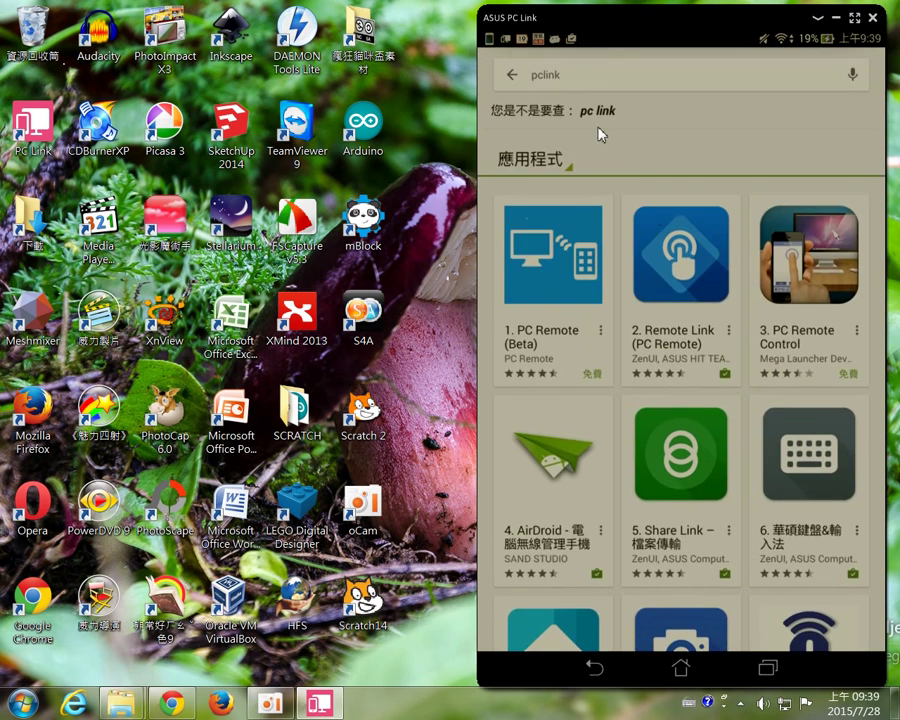
pyautogui.click(537, 78)
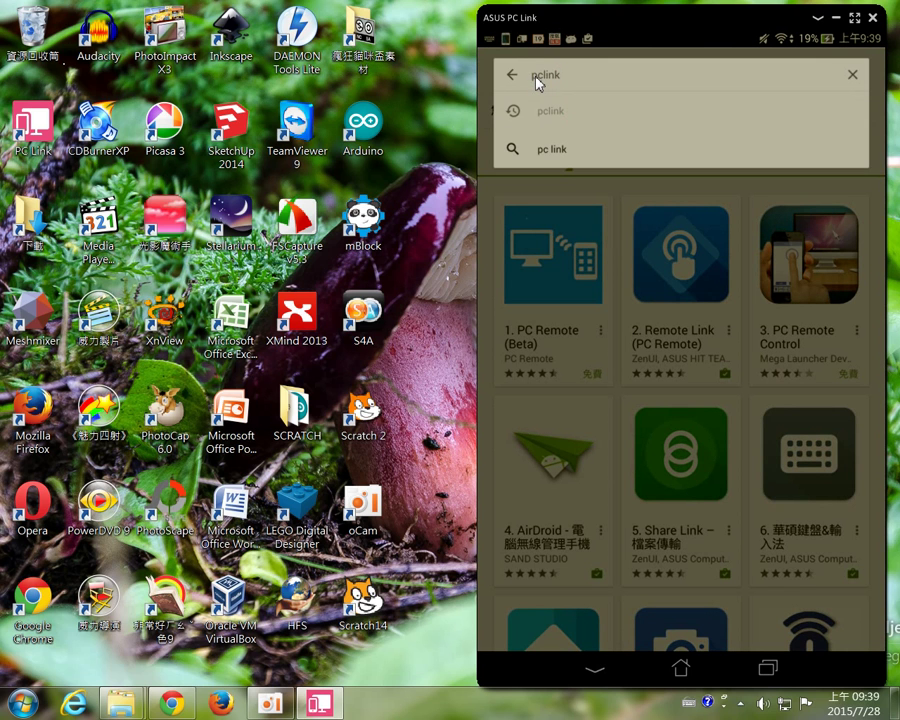
pyautogui.click(531, 80)
pyautogui.press('Escape')
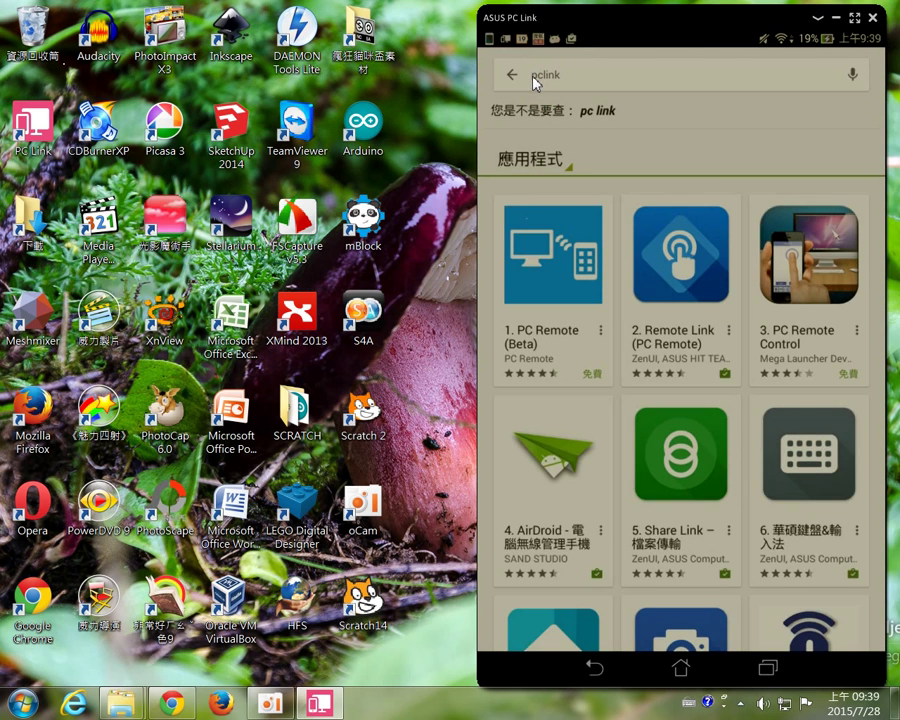
pyautogui.click(535, 82)
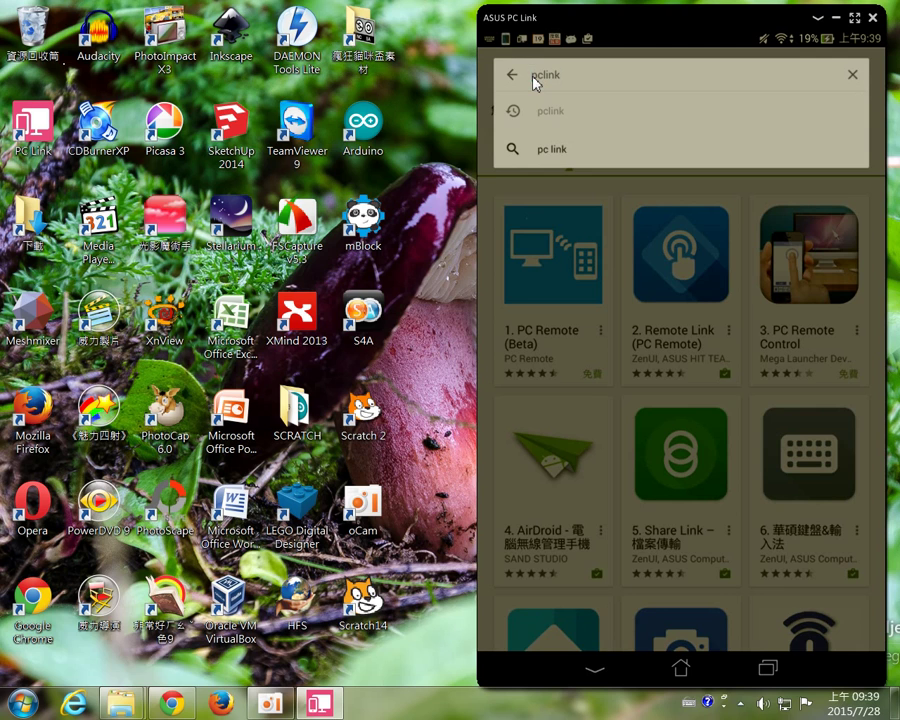
pyautogui.write('asus')
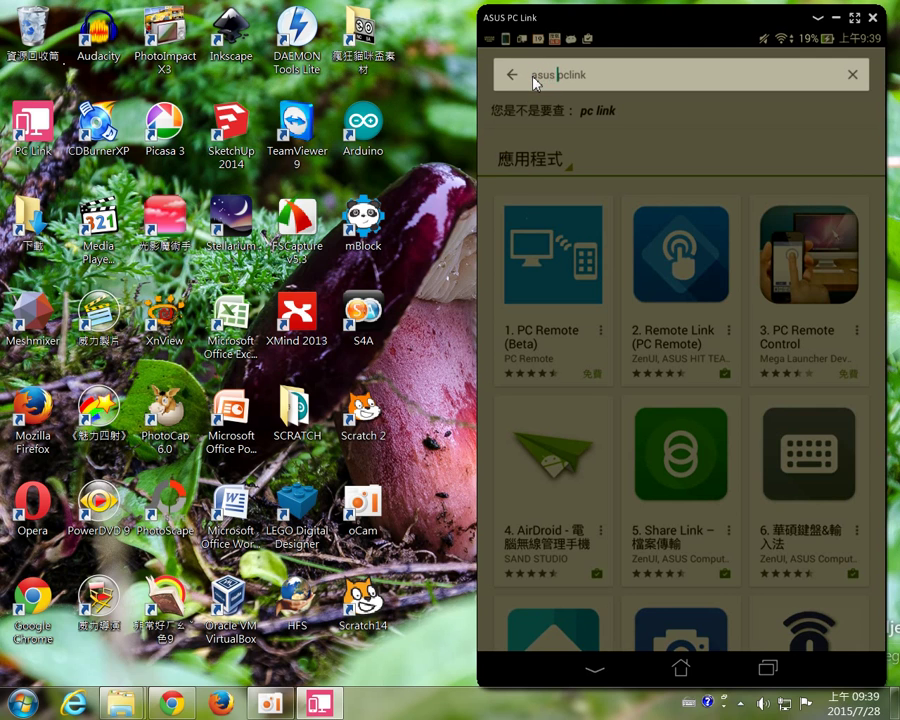
pyautogui.press('Return')
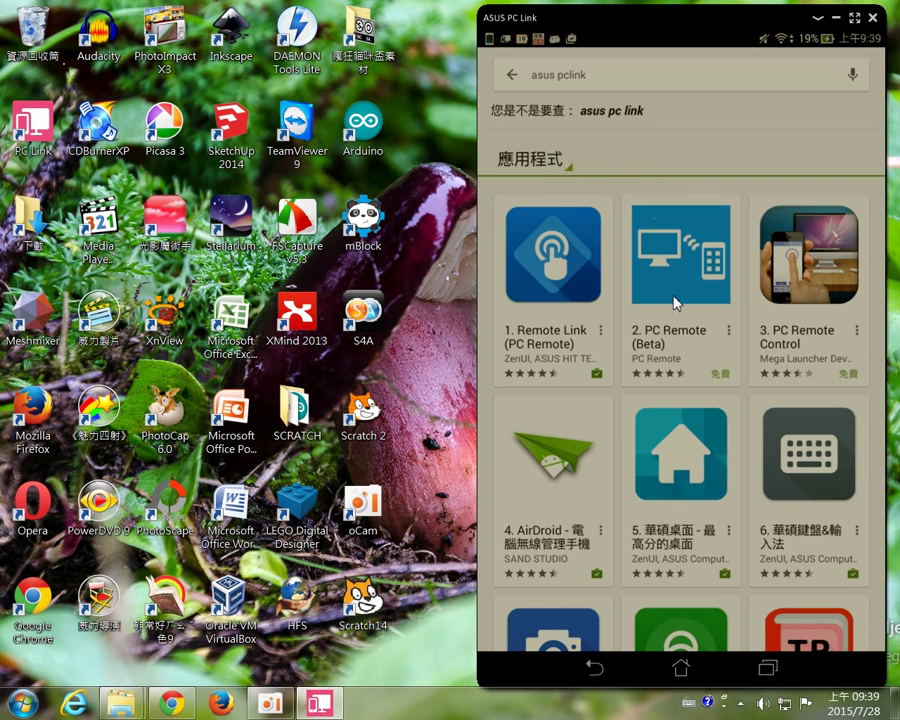
pyautogui.scroll(-3, 737, 482)
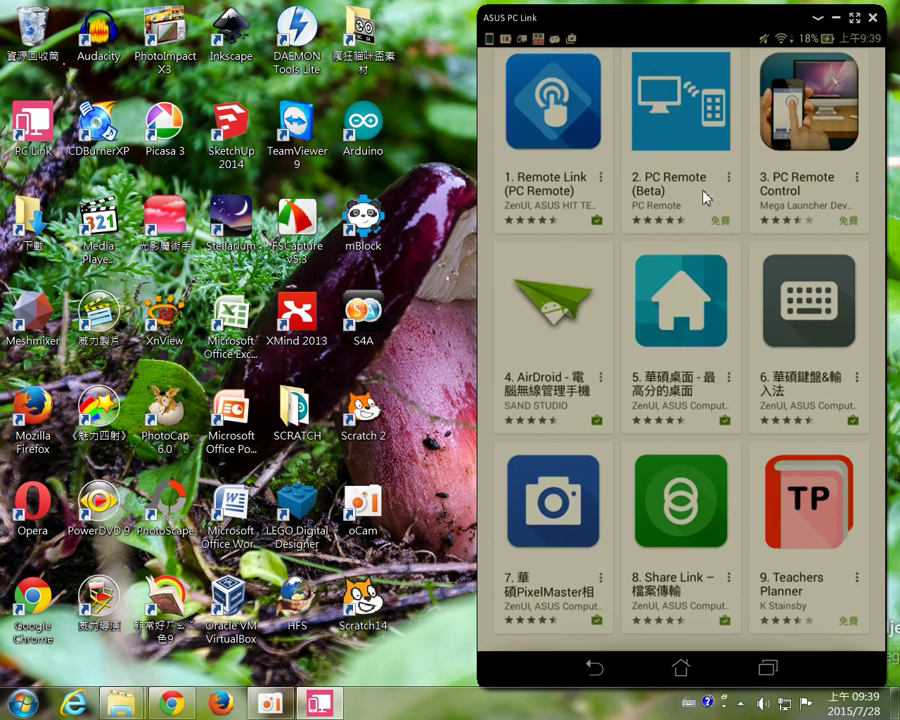
pyautogui.scroll(3, 705, 197)
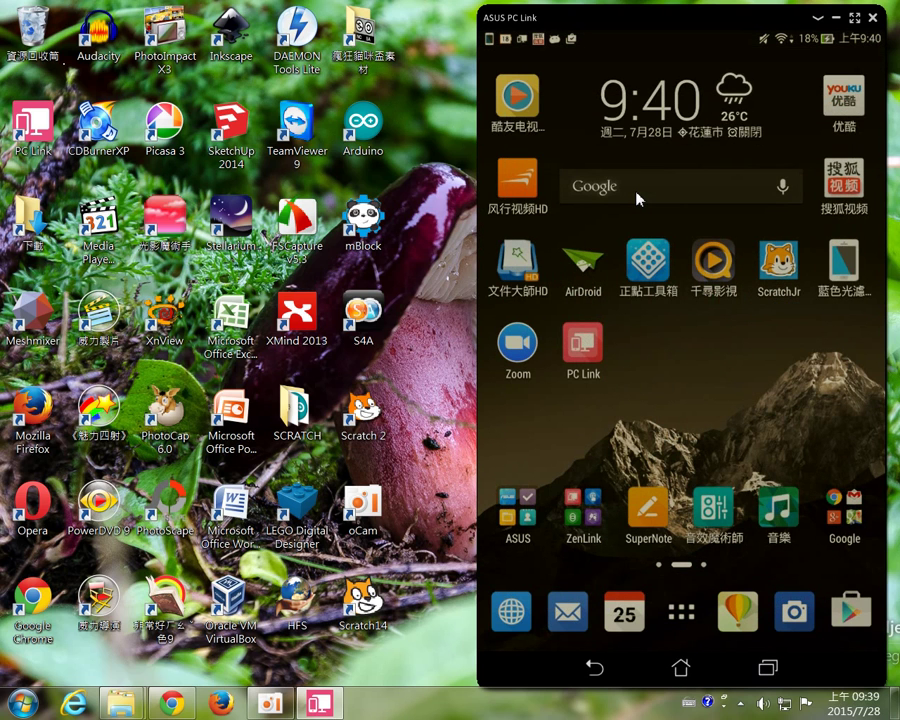
# Disconnect the tablet from within its own PC Link app and reconnect it by relaunching PC Link on the PC and choosing device K011.
pyautogui.click(594, 356)
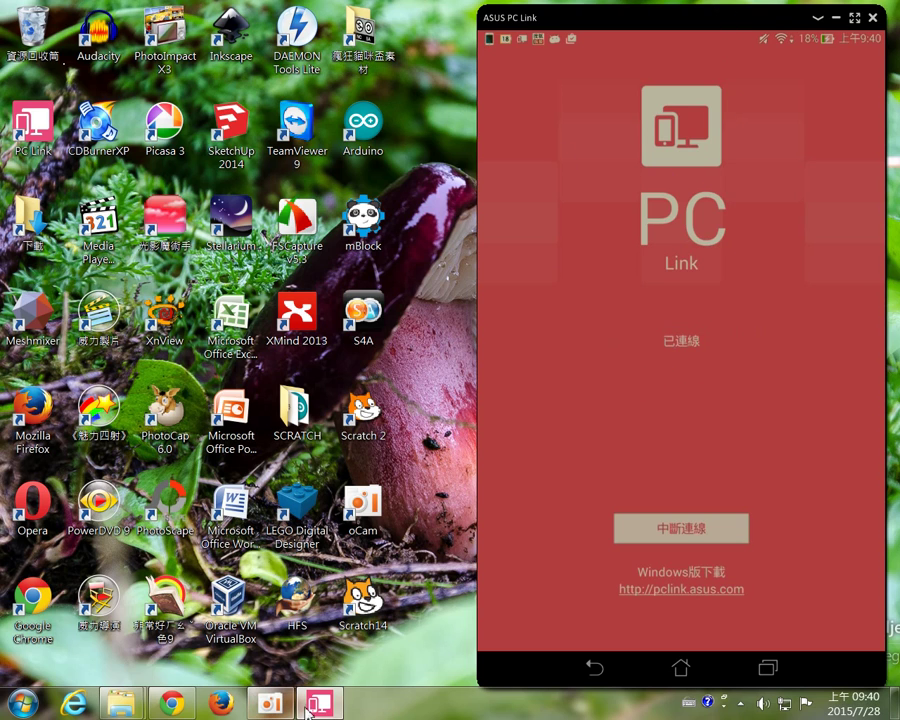
pyautogui.click(693, 535)
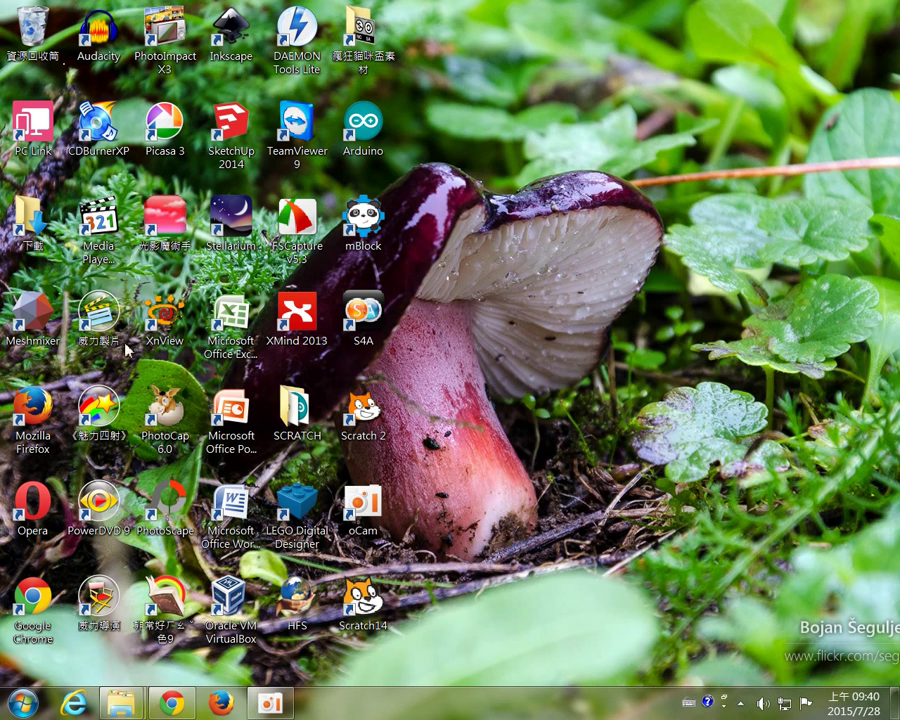
pyautogui.doubleClick(33, 122)
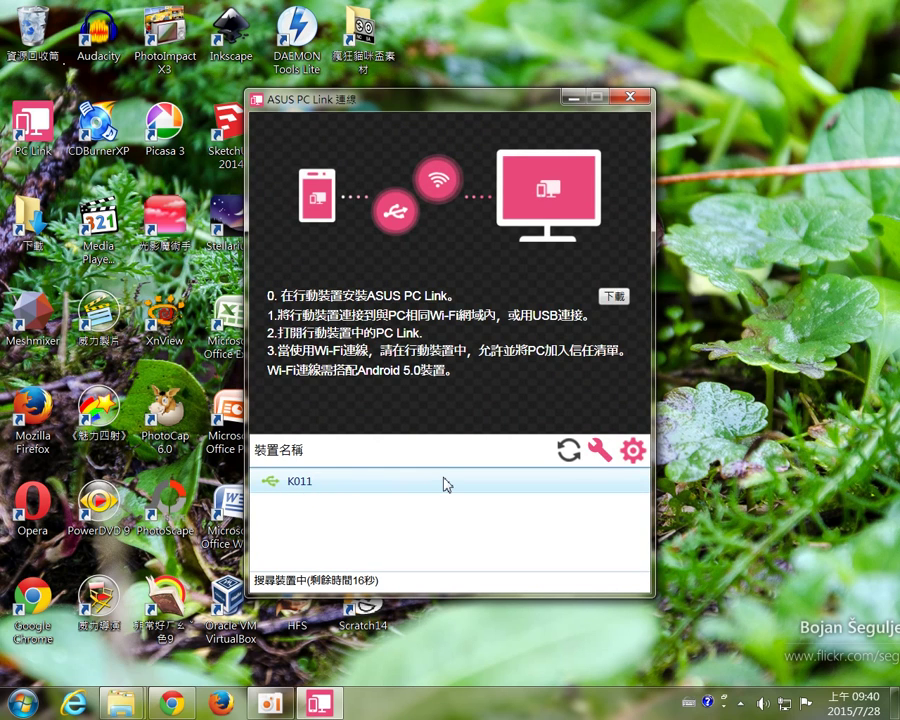
pyautogui.doubleClick(352, 490)
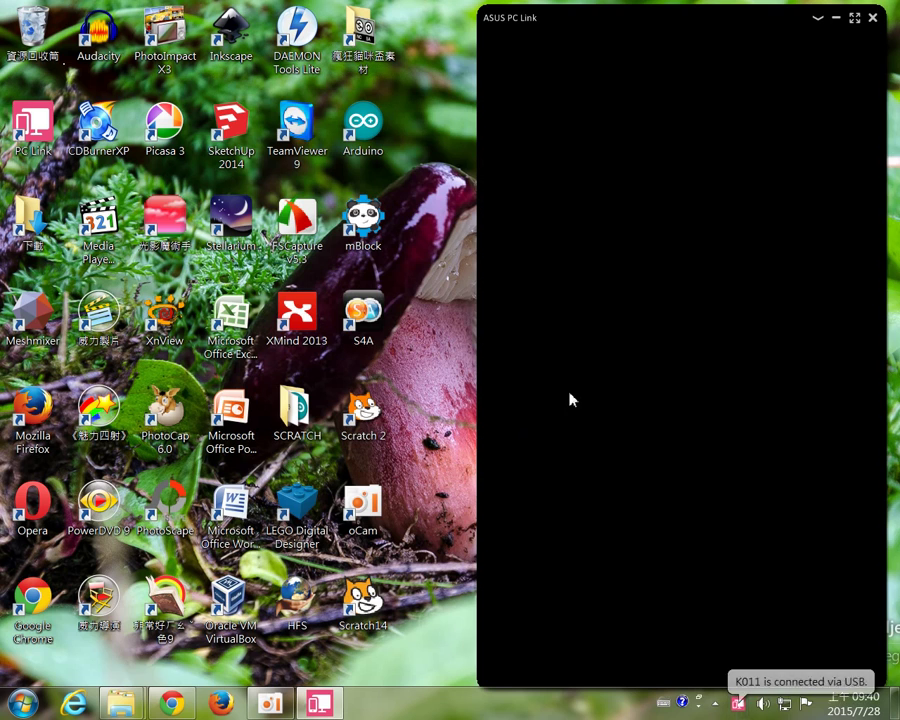